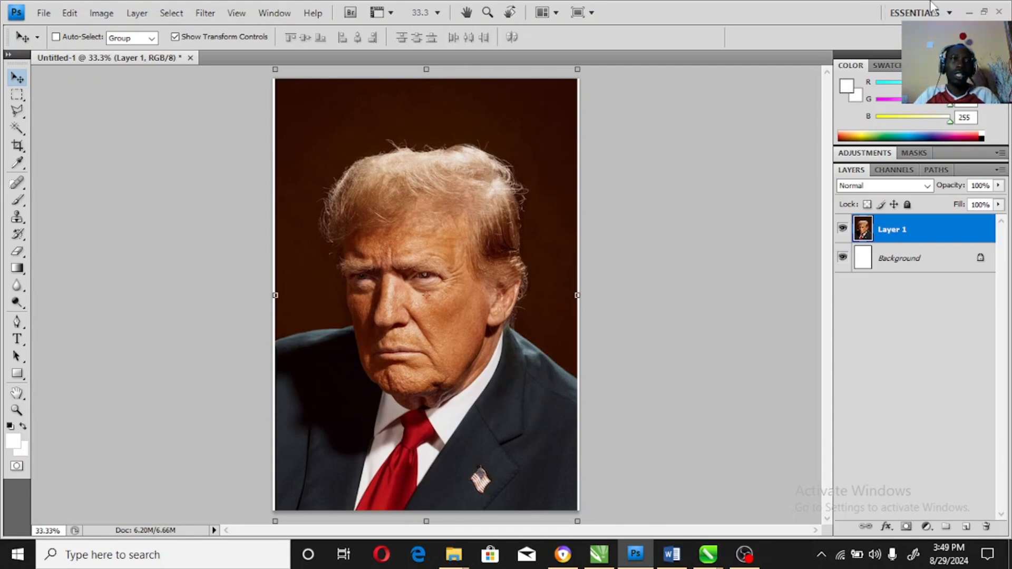
pyautogui.click(42, 14)
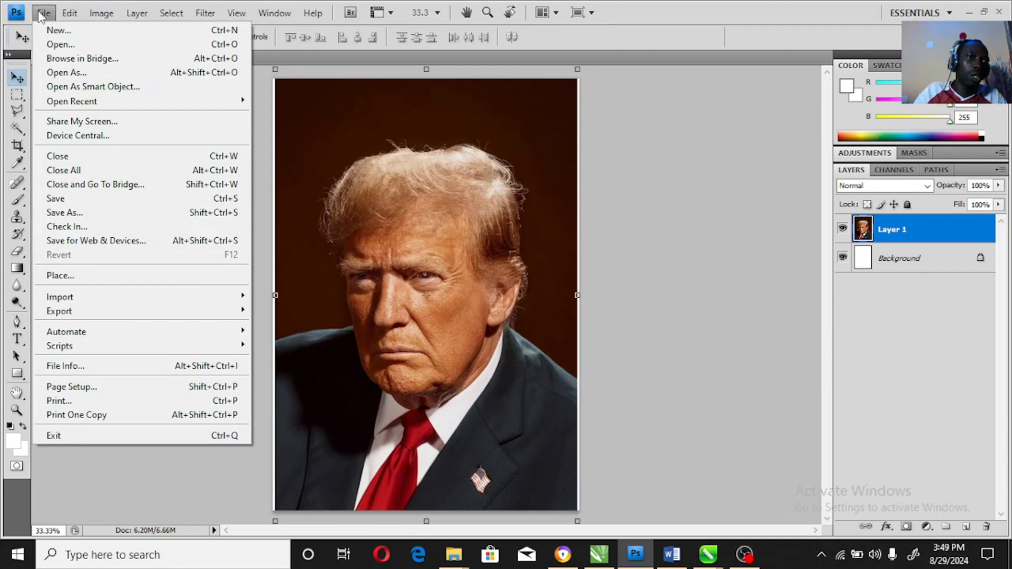
pyautogui.click(58, 30)
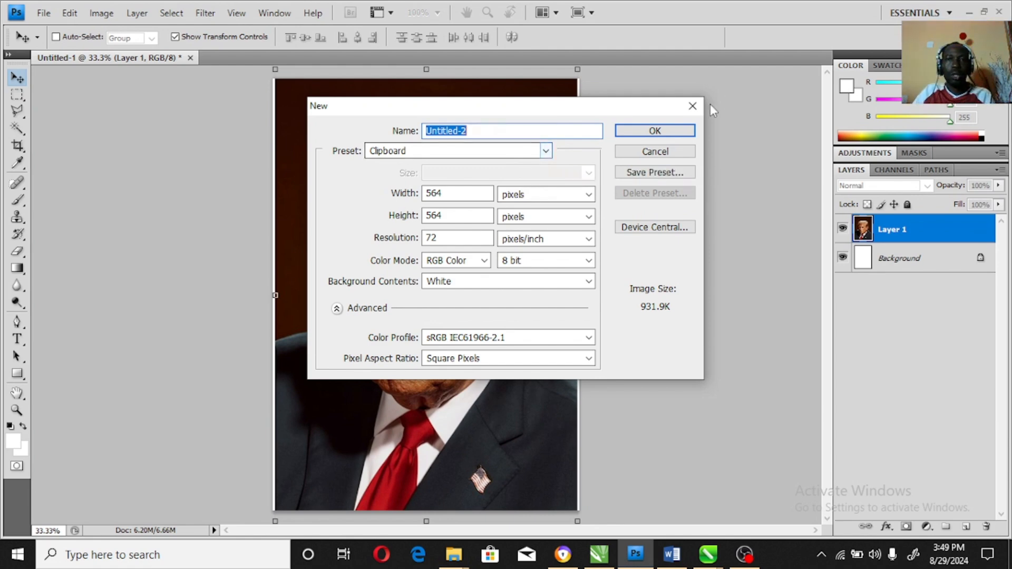
pyautogui.click(692, 106)
# - Create a new document from the International Paper preset at A6 size, 105 × 148 mm, 300 pixels/inch, with a white background
pyautogui.click(42, 13)
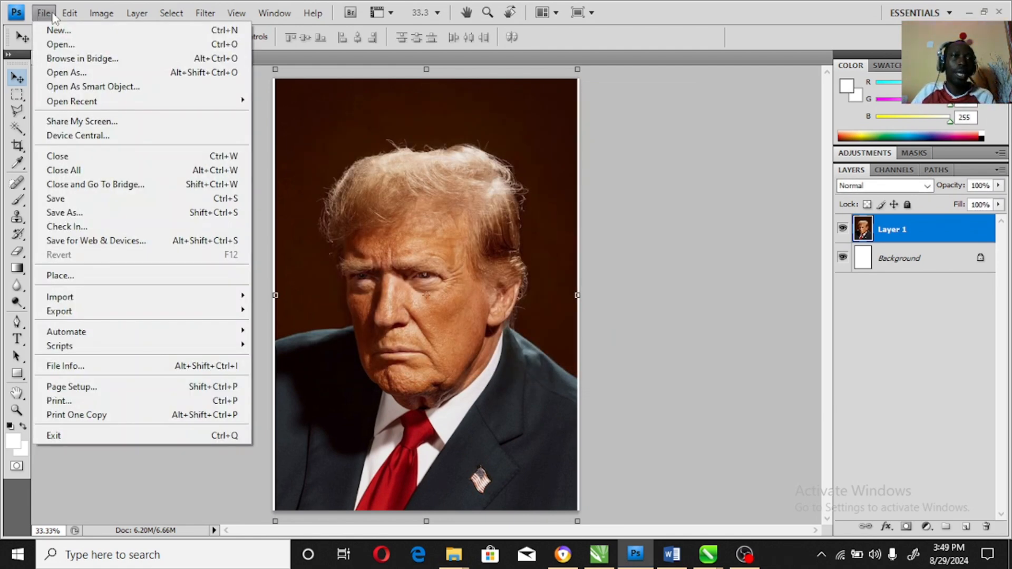
pyautogui.click(46, 14)
pyautogui.click(46, 15)
pyautogui.click(60, 31)
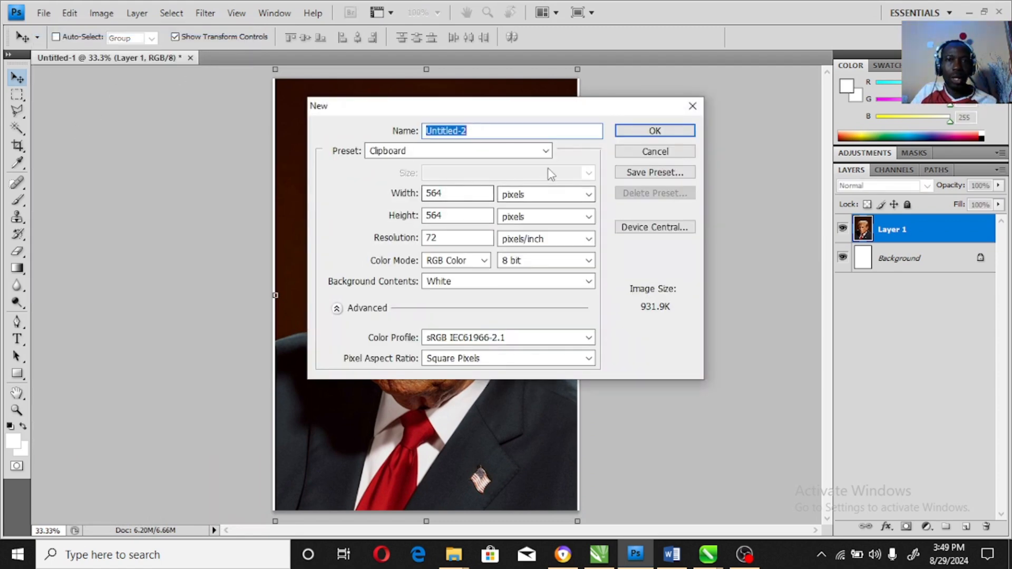
pyautogui.click(546, 152)
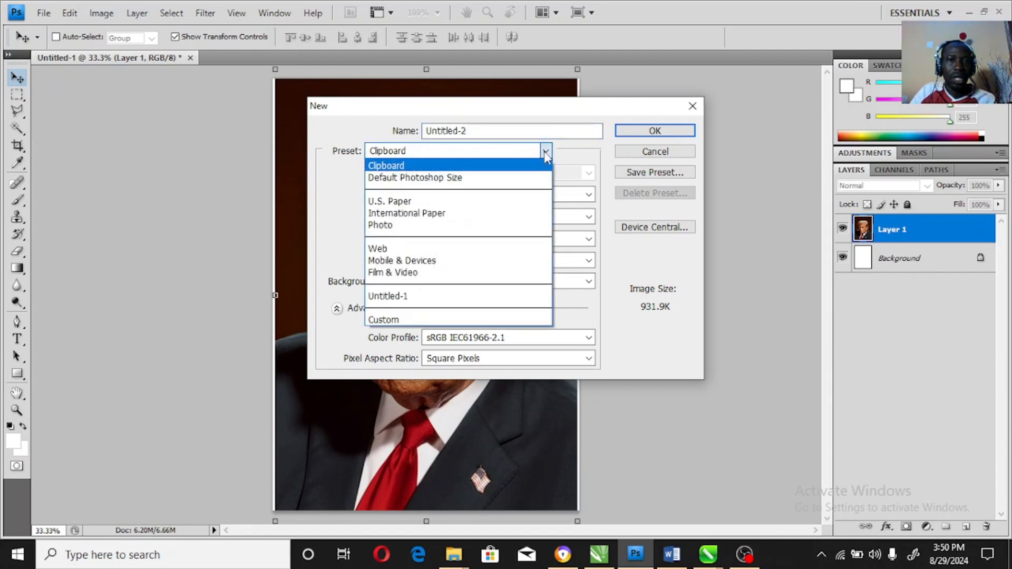
pyautogui.click(470, 213)
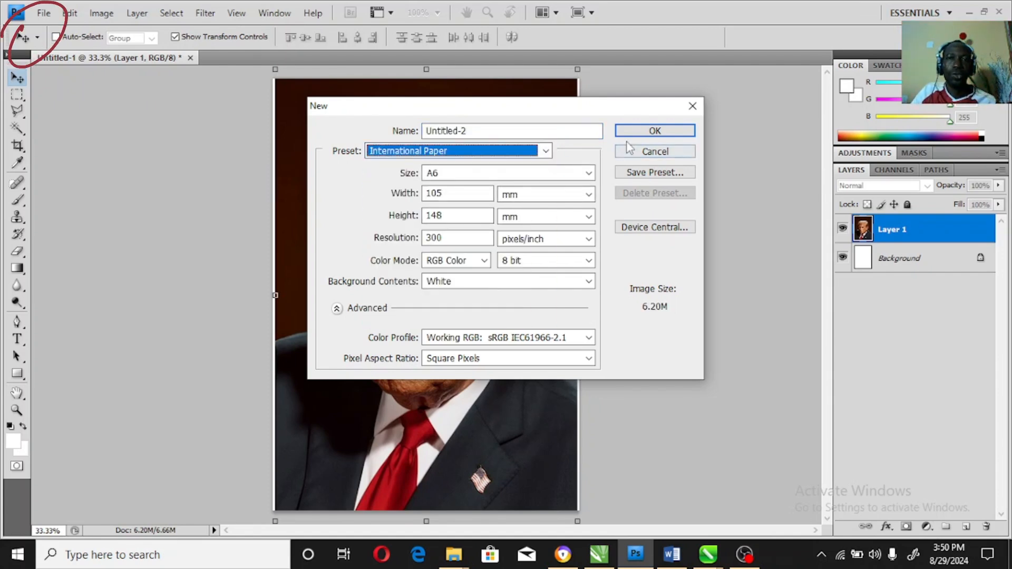
pyautogui.click(639, 132)
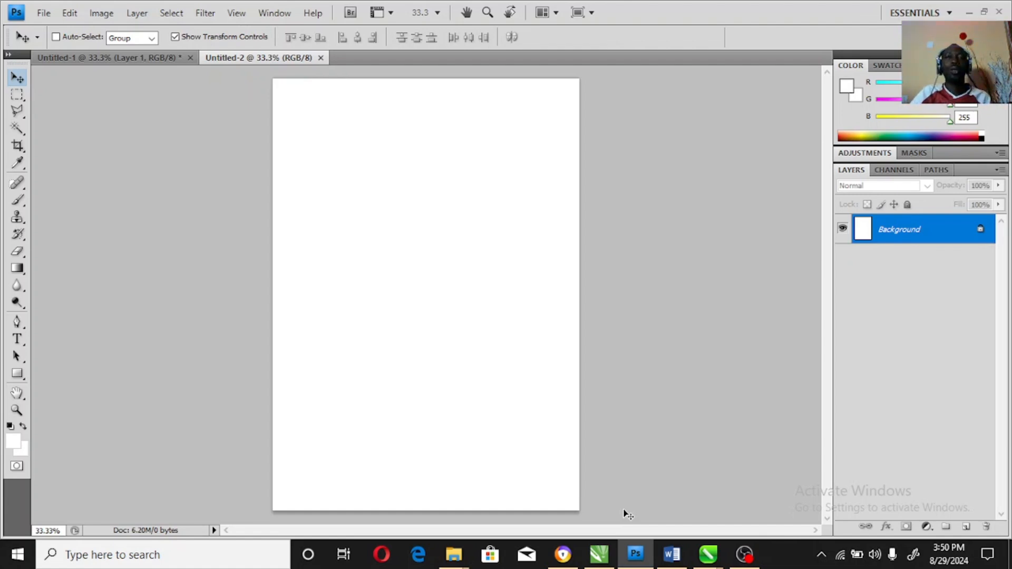
# - Switch to the browser and look through the related Pinterest background images, including the city street at sunset
pyautogui.click(563, 554)
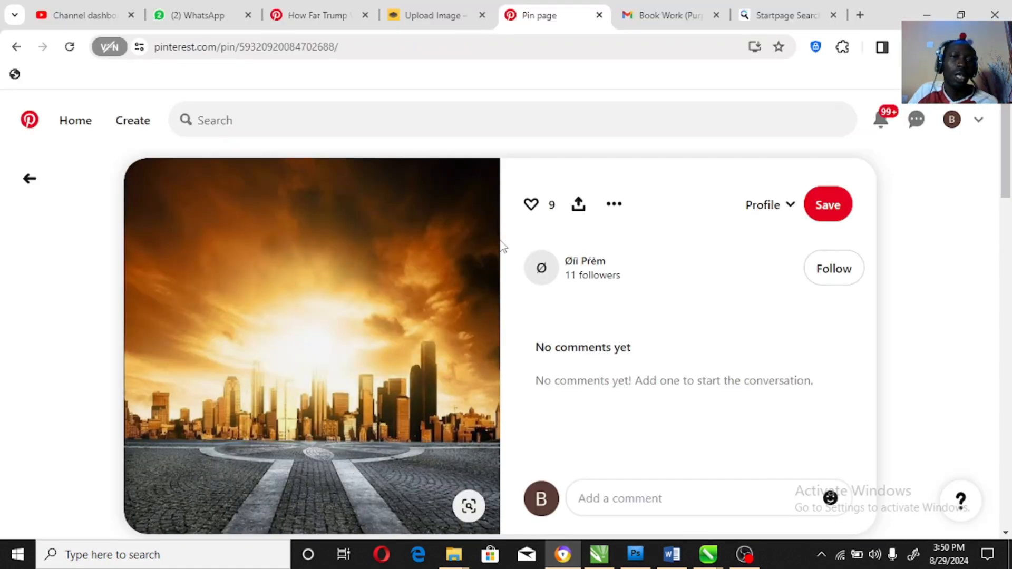
pyautogui.scroll(-8, 359, 375)
pyautogui.scroll(-10, 360, 376)
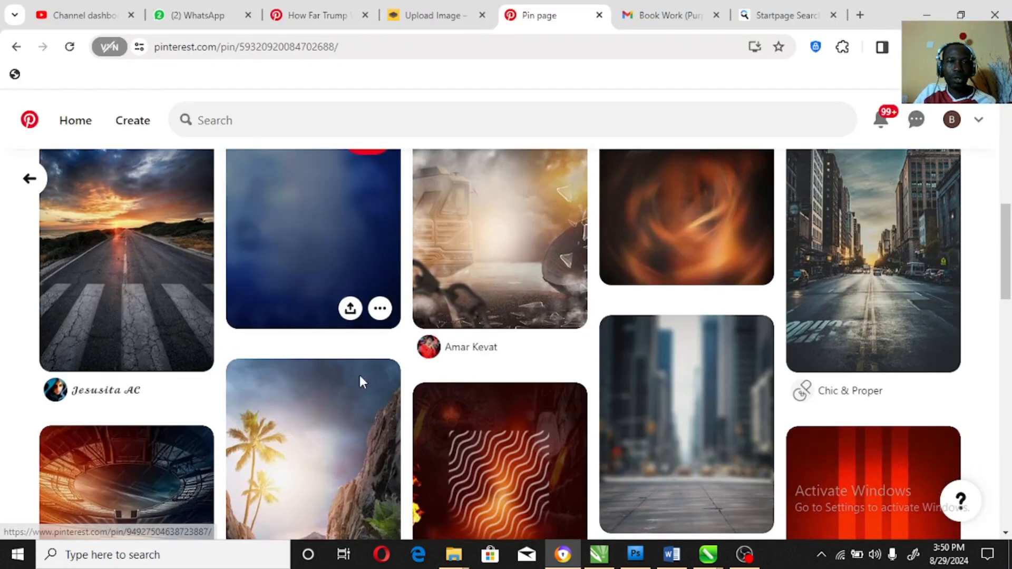
pyautogui.scroll(-12, 360, 375)
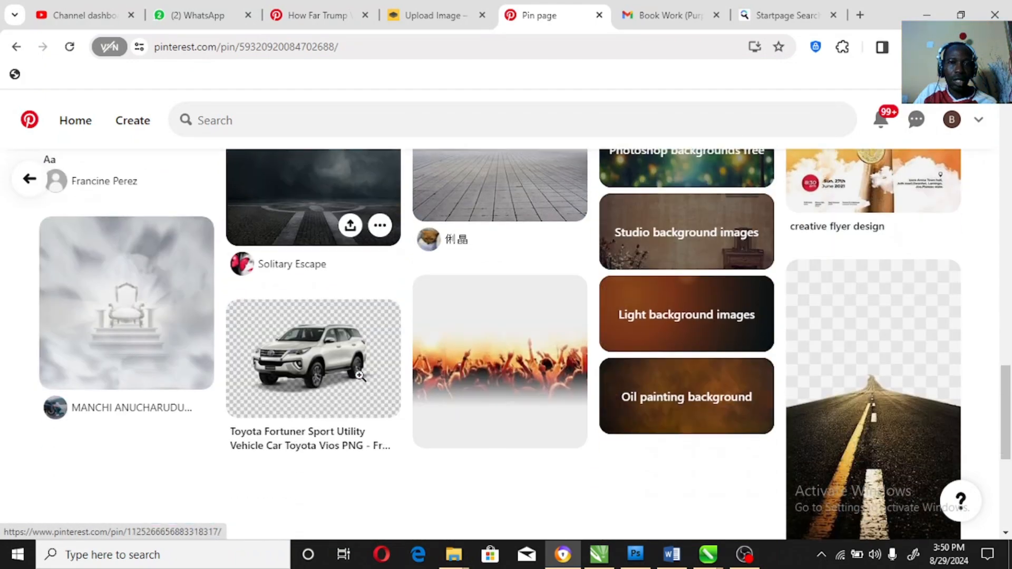
pyautogui.scroll(-12, 359, 376)
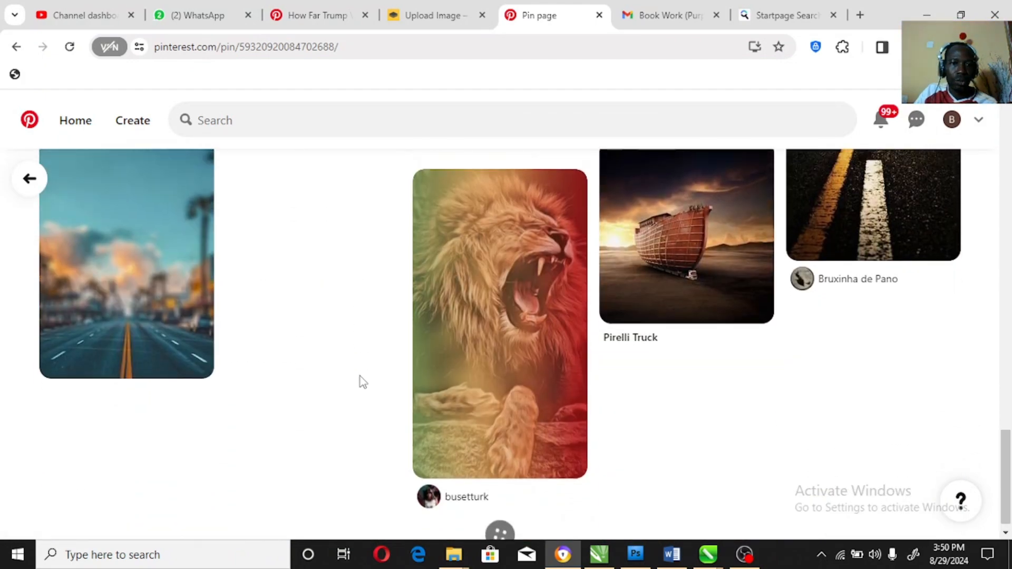
pyautogui.scroll(2, 585, 367)
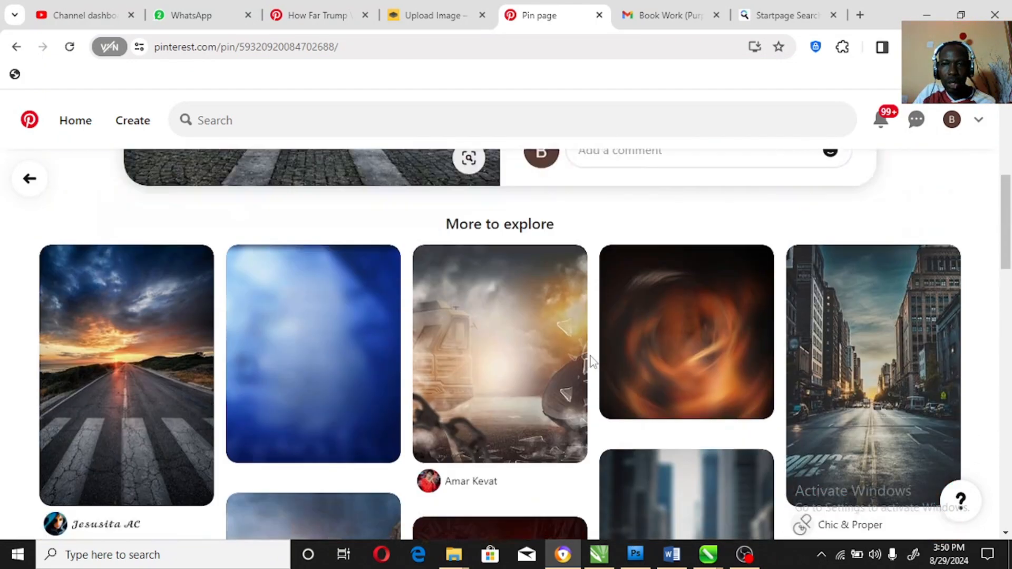
pyautogui.click(838, 428)
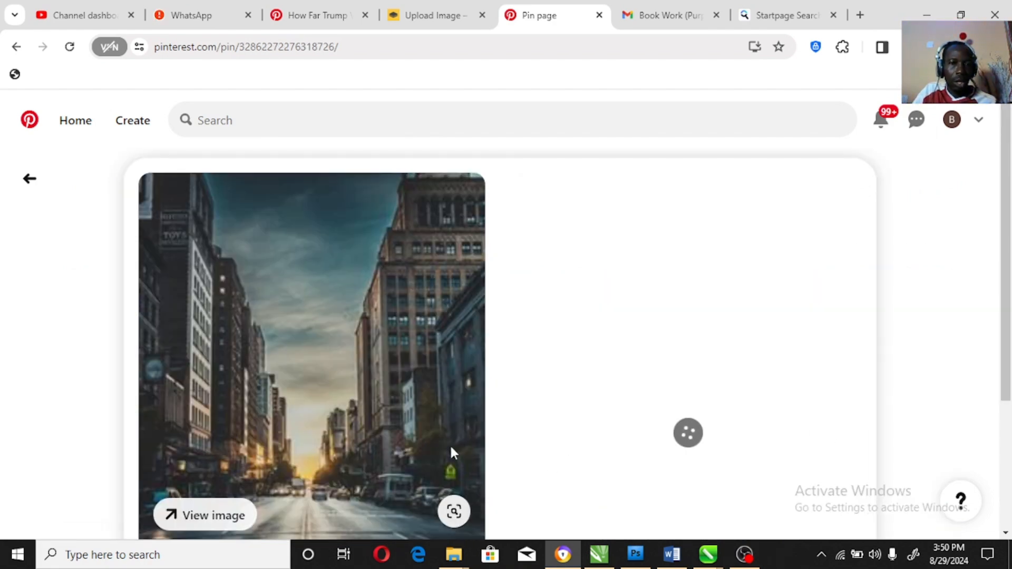
pyautogui.scroll(-3, 424, 435)
pyautogui.scroll(3, 425, 436)
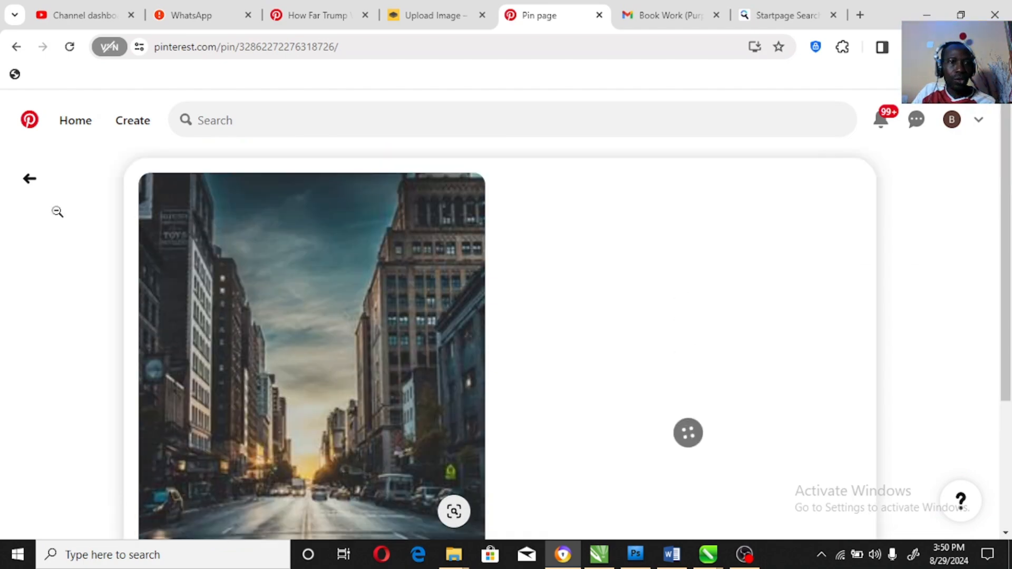
pyautogui.click(31, 185)
pyautogui.scroll(6, 427, 388)
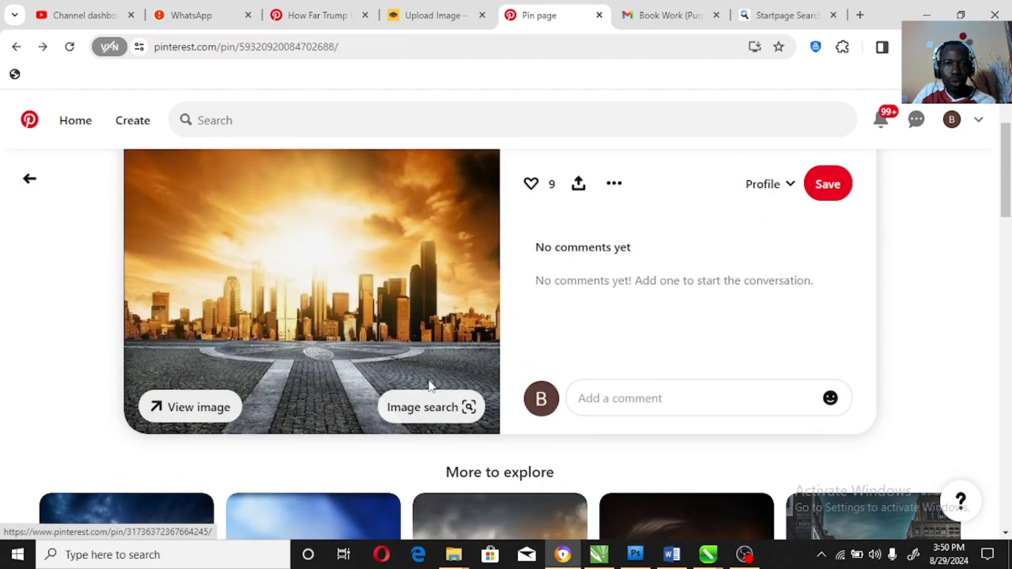
# - Copy the orange city skyline image into the blank Photoshop document and scale it to about 315% so it covers the page
pyautogui.rightClick(402, 343)
pyautogui.click(445, 404)
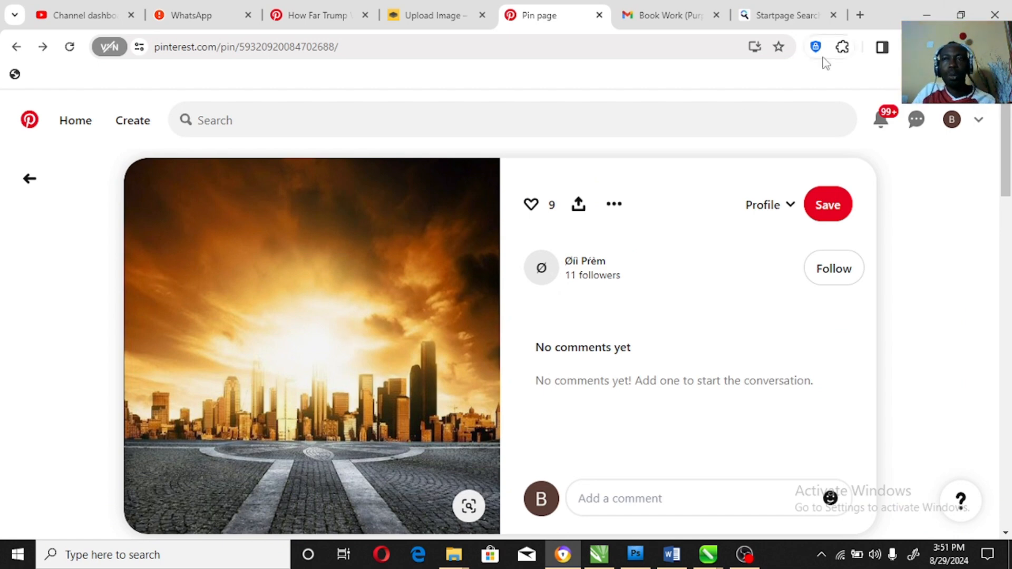
pyautogui.hotkey('alt', 'Tab')
pyautogui.hotkey('ctrl', 'v')
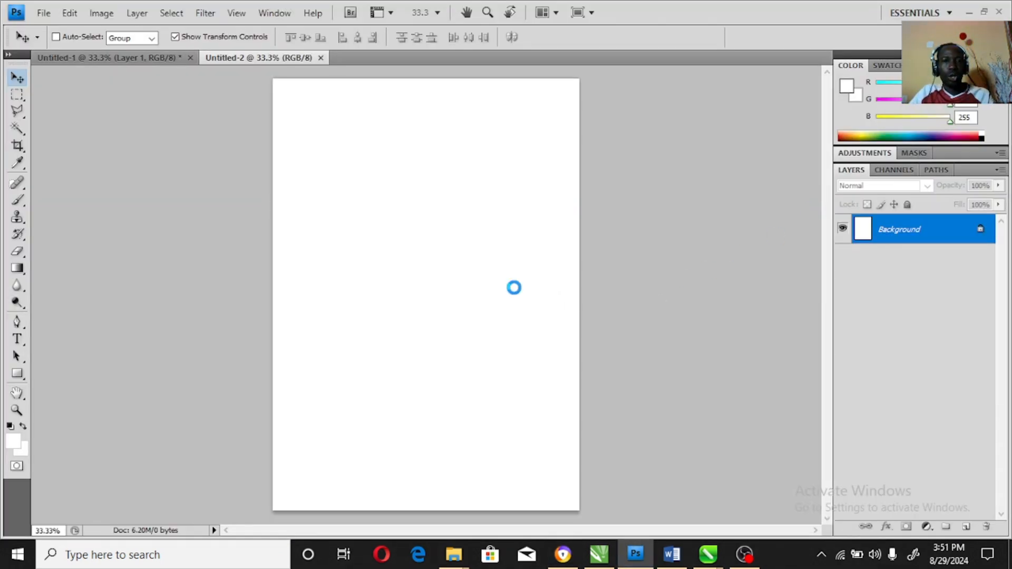
pyautogui.moveTo(496, 226); pyautogui.dragTo(648, 108)
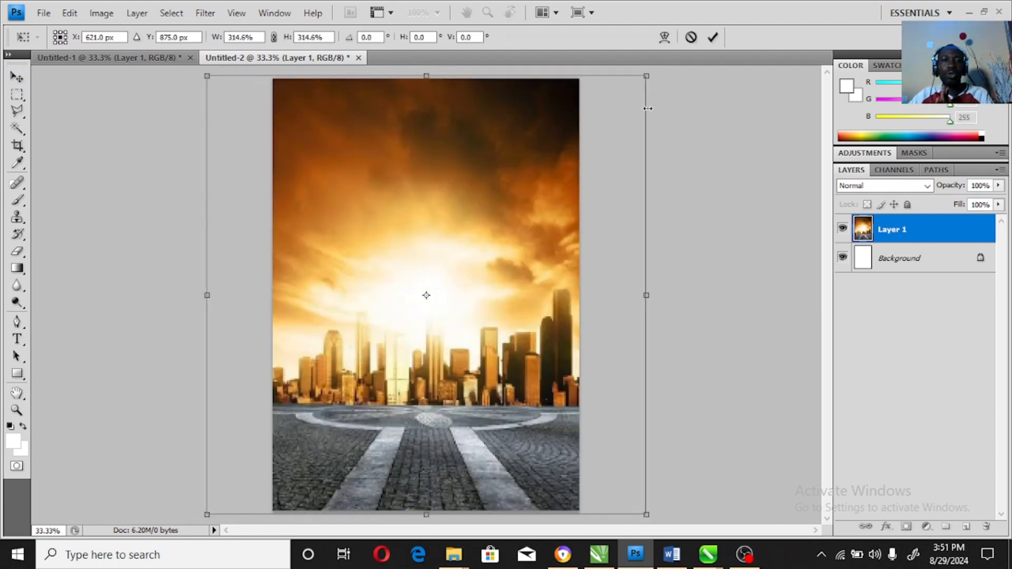
pyautogui.click(711, 37)
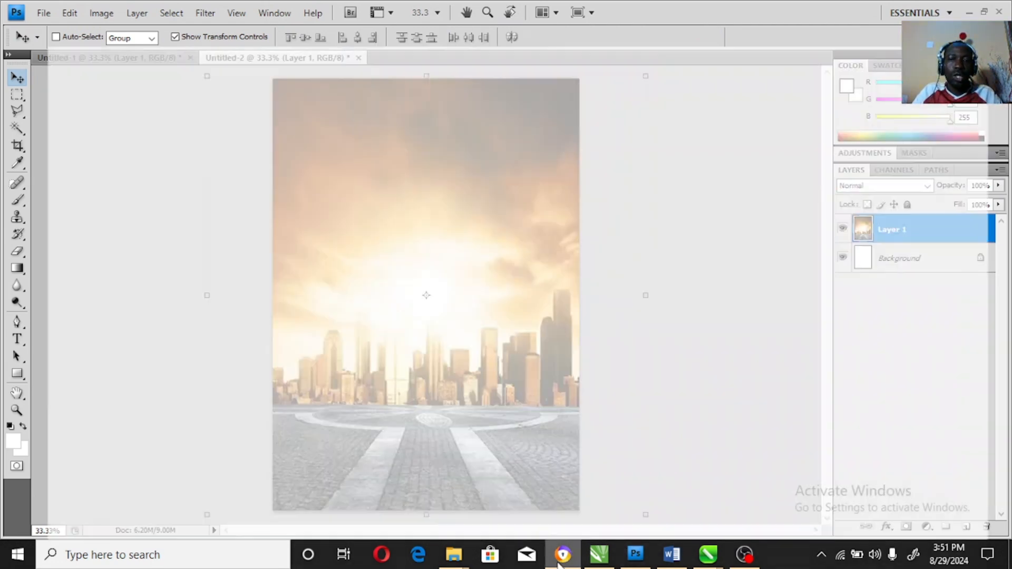
# - Return to the Toyota Fortuner pin in the browser, copy the car image and paste it over the skyline in Photoshop
pyautogui.click(511, 482)
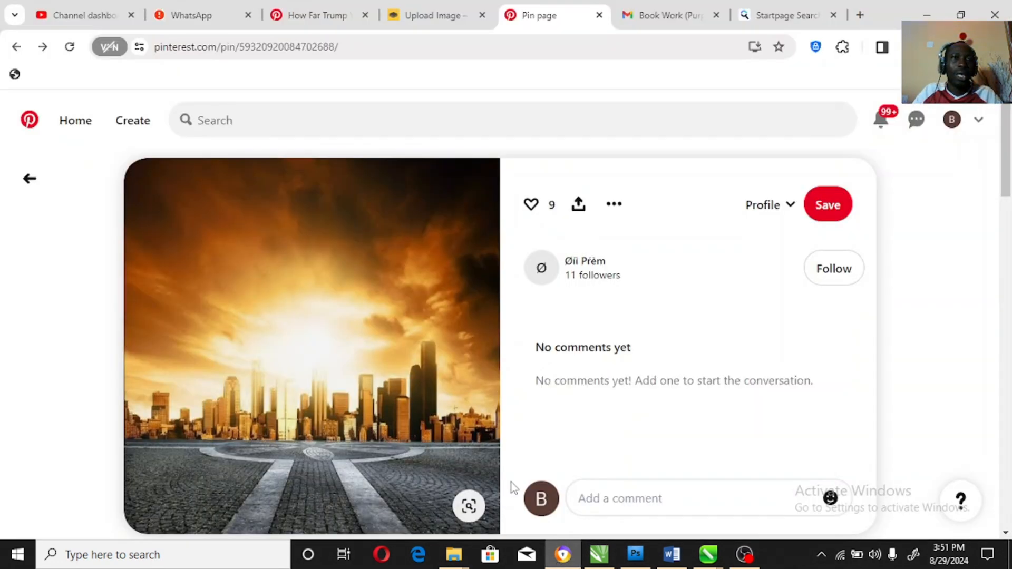
pyautogui.click(15, 46)
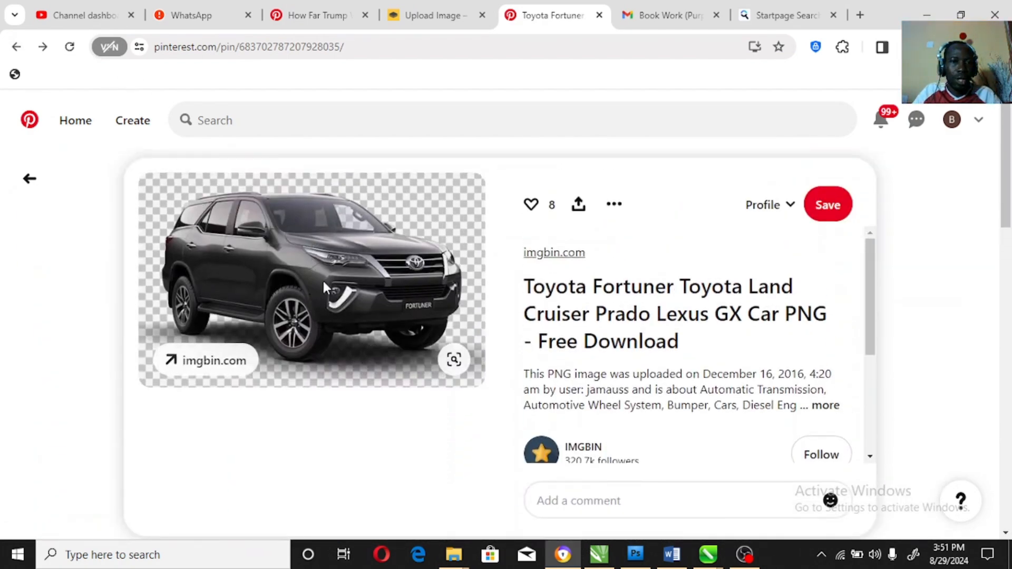
pyautogui.rightClick(323, 287)
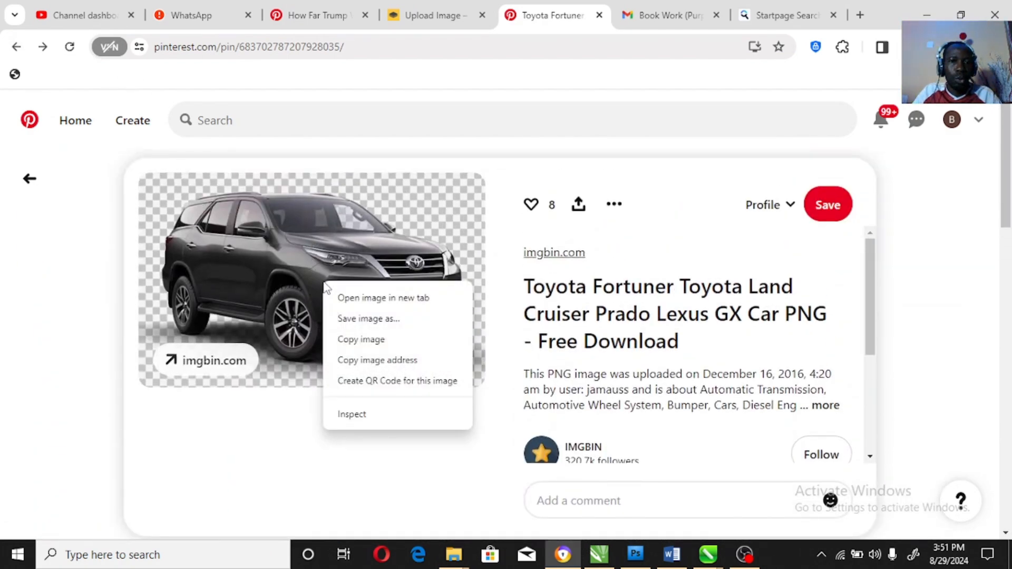
pyautogui.click(366, 337)
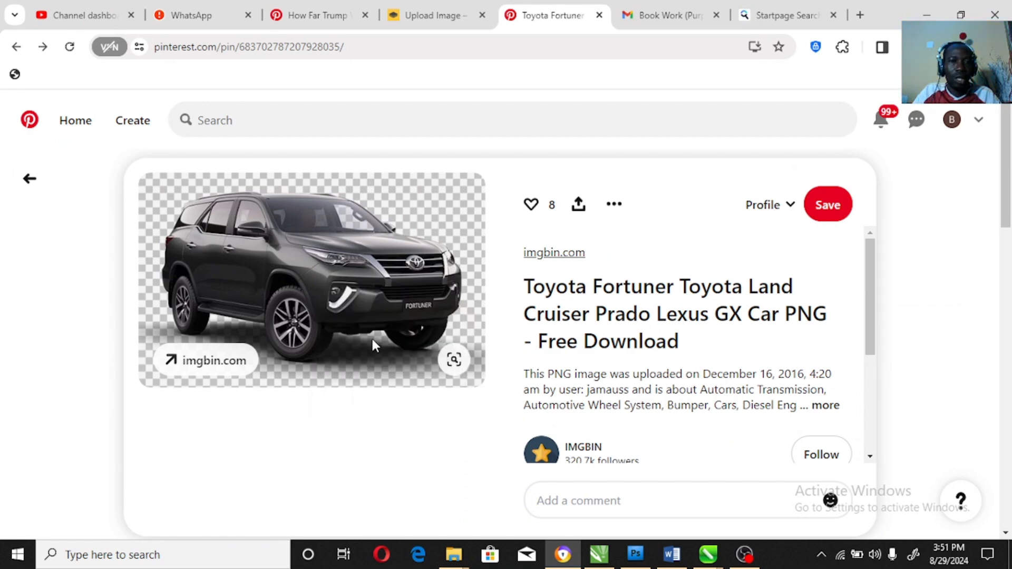
pyautogui.hotkey('alt', 'Tab')
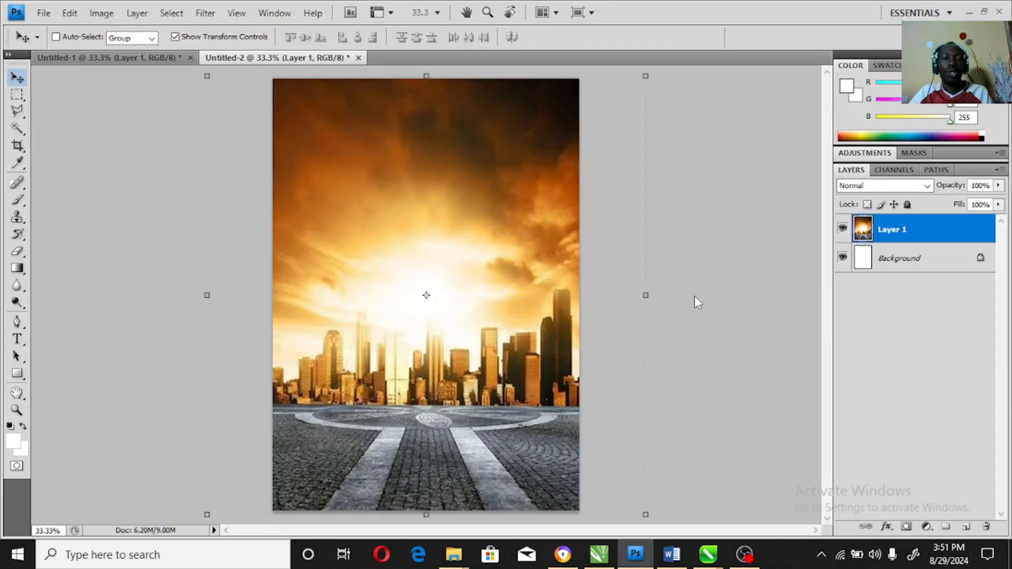
pyautogui.hotkey('ctrl', 'v')
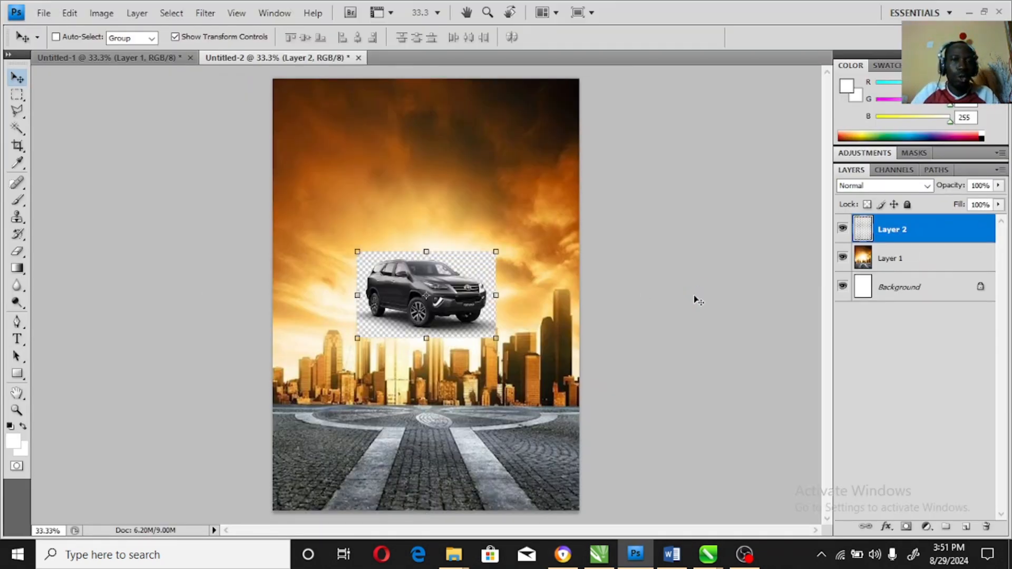
# - Scale the car layer to about 155% and move it down onto the paved road in front of the skyline
pyautogui.hotkey('ctrl', 't')
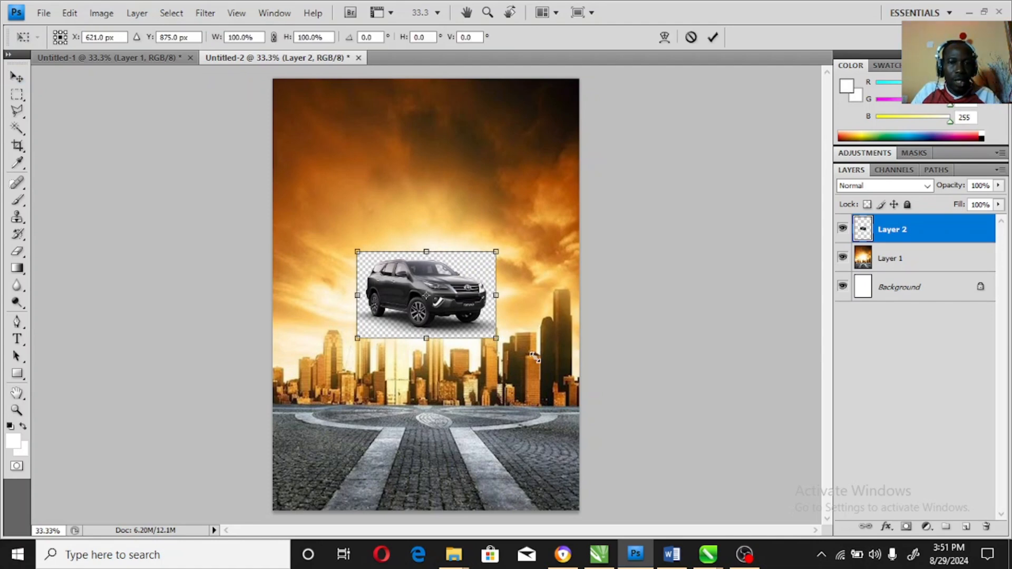
pyautogui.moveTo(496, 338); pyautogui.dragTo(534, 358)
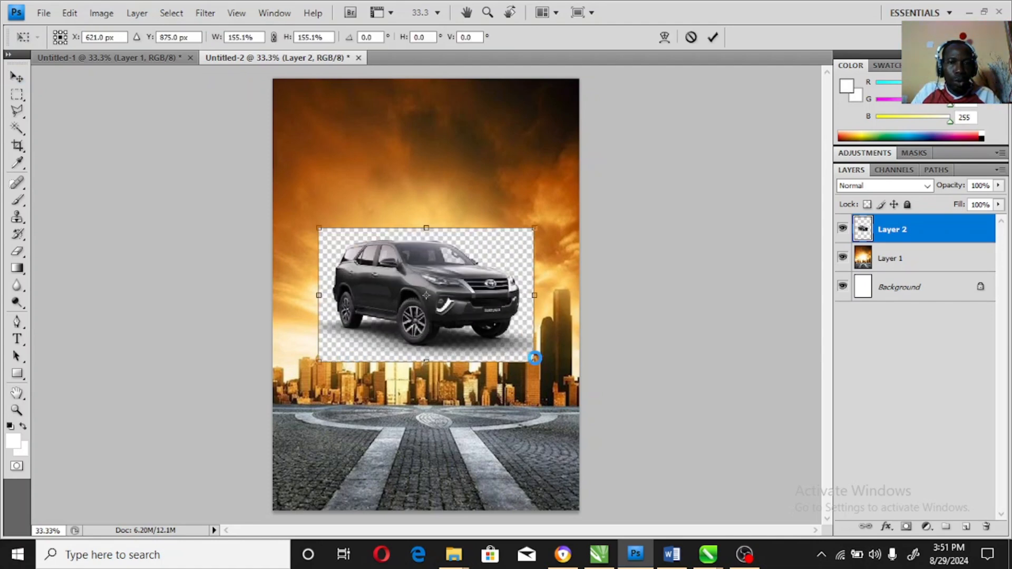
pyautogui.moveTo(482, 302); pyautogui.dragTo(483, 424)
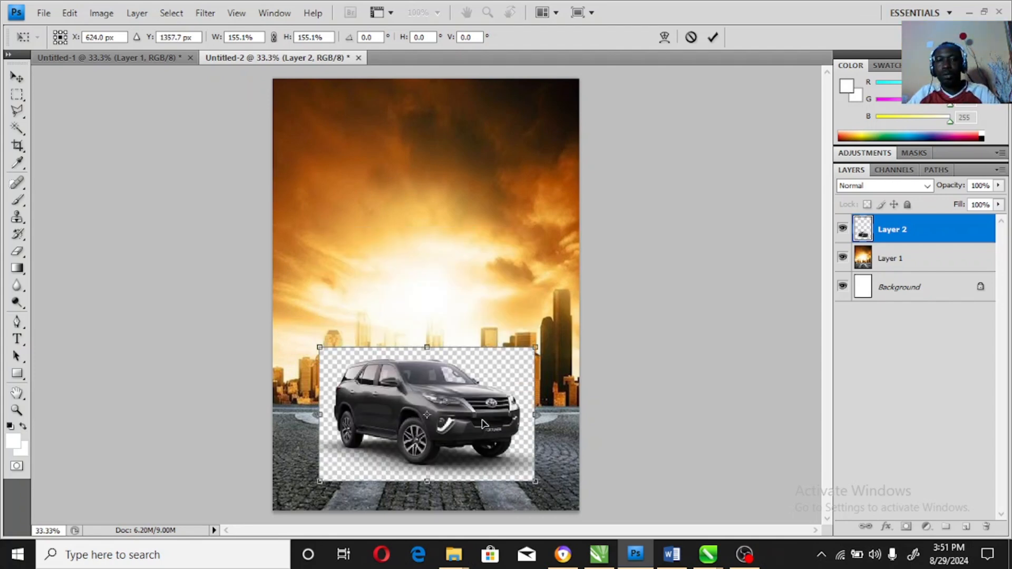
pyautogui.click(714, 36)
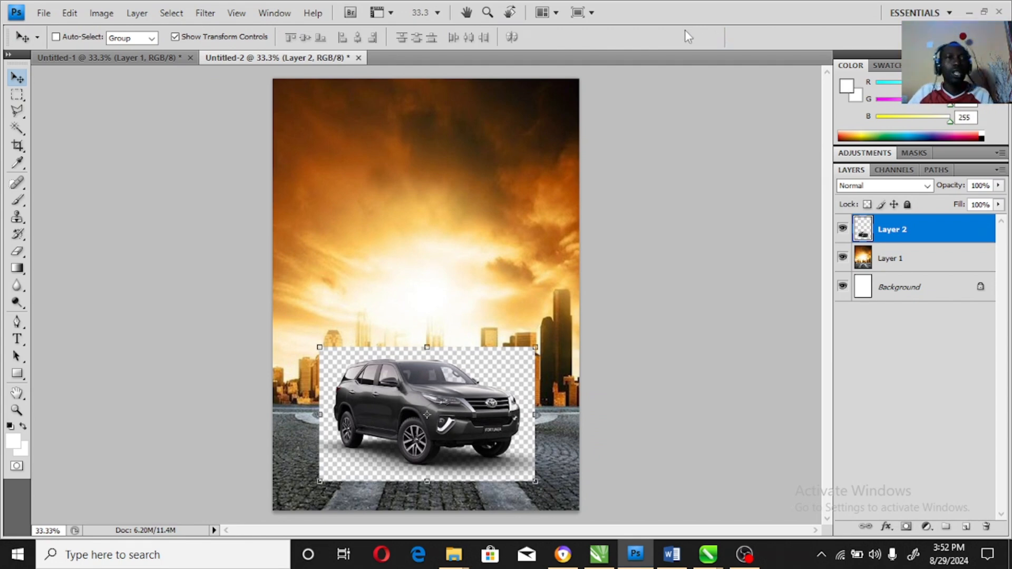
# - Apply Replace Color to the car layer, sampling the grey checkerboard squares and setting the replacement lightness to +100
pyautogui.click(108, 16)
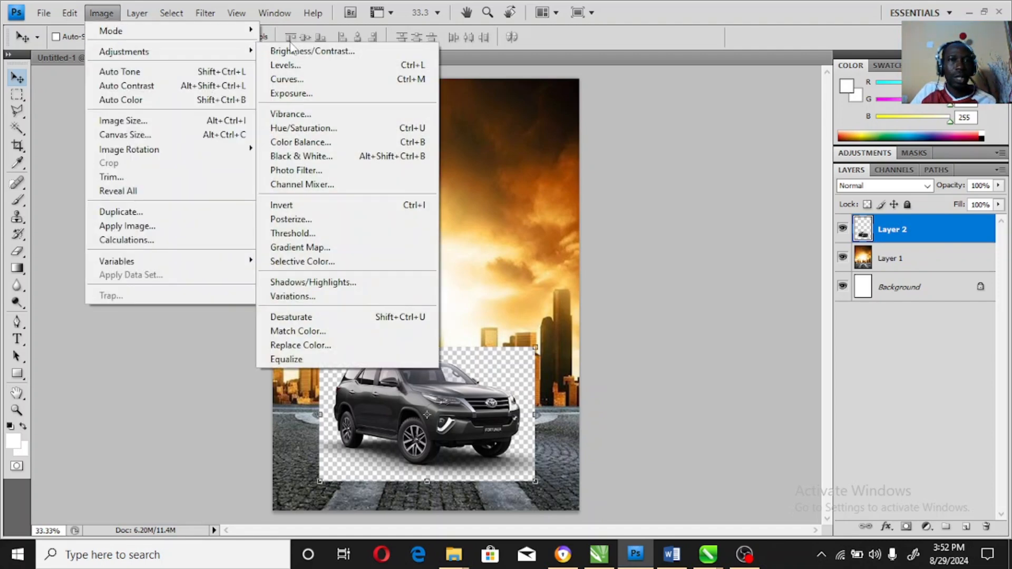
pyautogui.moveTo(103, 52)
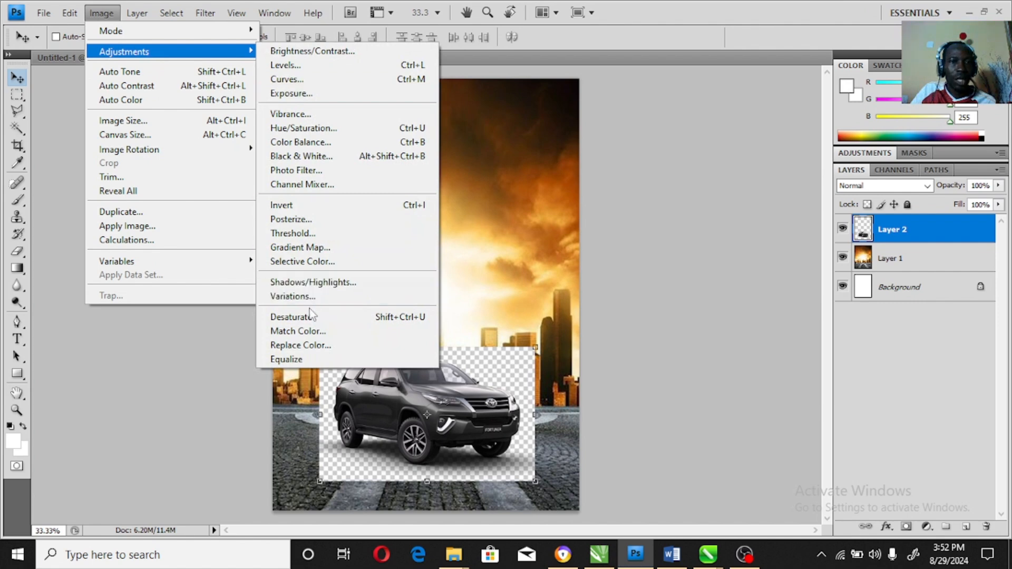
pyautogui.click(317, 345)
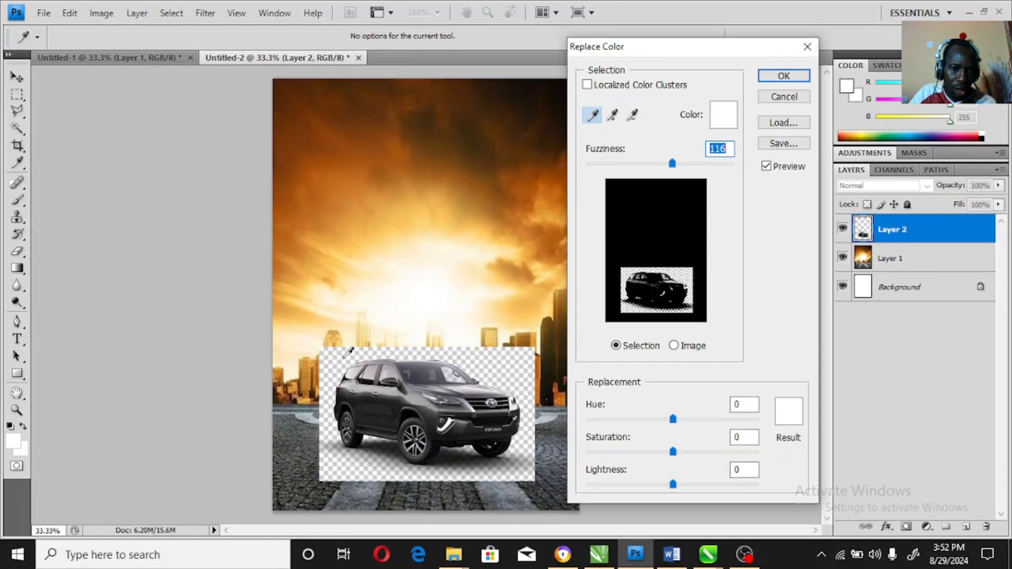
pyautogui.click(345, 357)
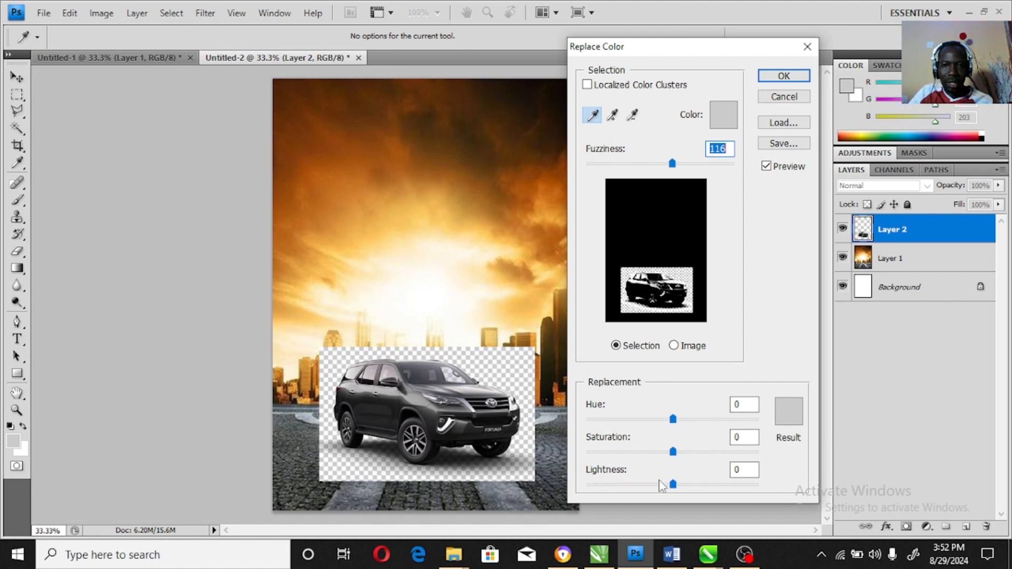
pyautogui.moveTo(673, 484); pyautogui.dragTo(775, 490)
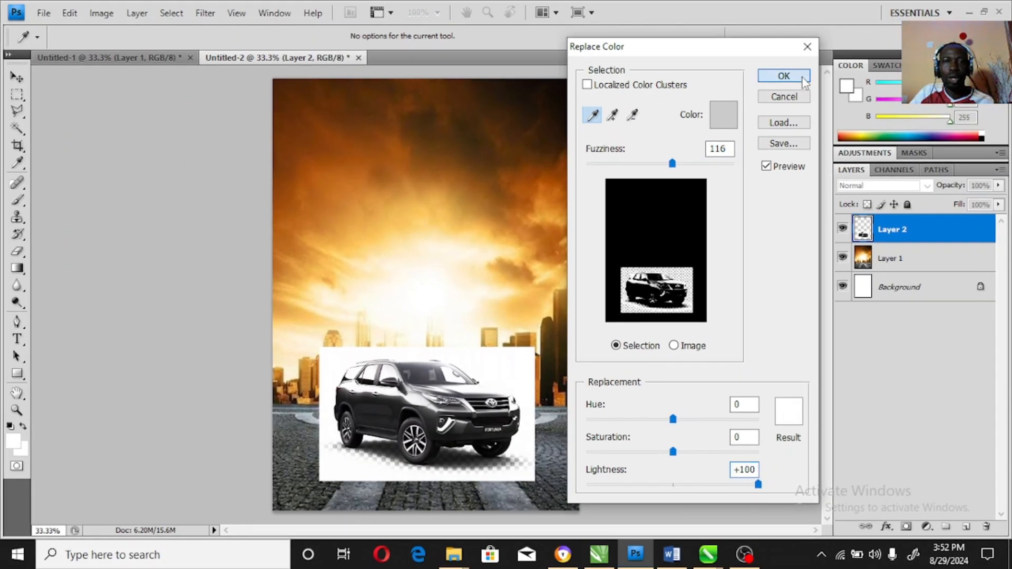
pyautogui.click(803, 79)
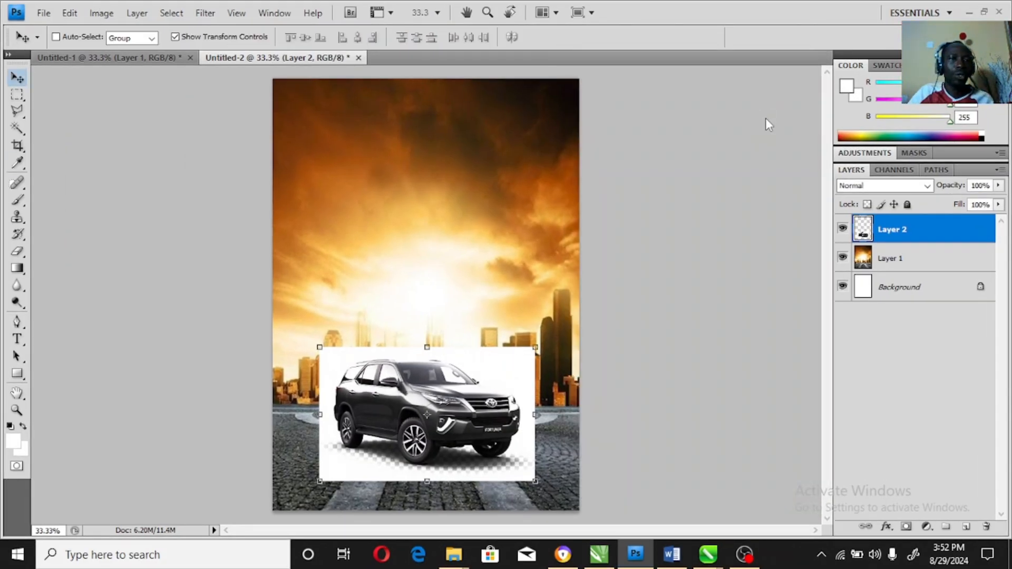
# - Select the white background around the car with the Magic Wand and feather the selection by 3 pixels
pyautogui.click(16, 130)
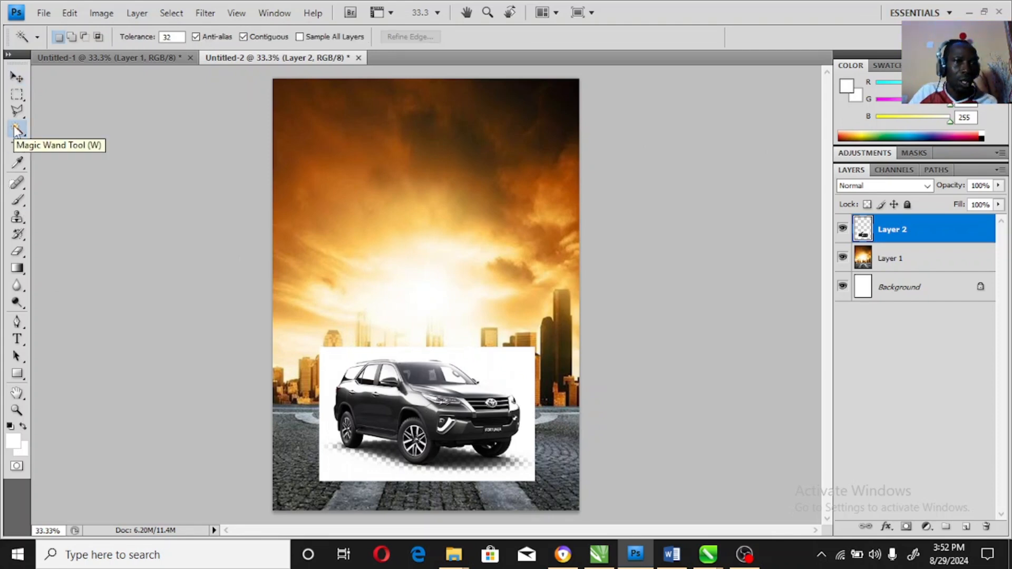
pyautogui.click(340, 355)
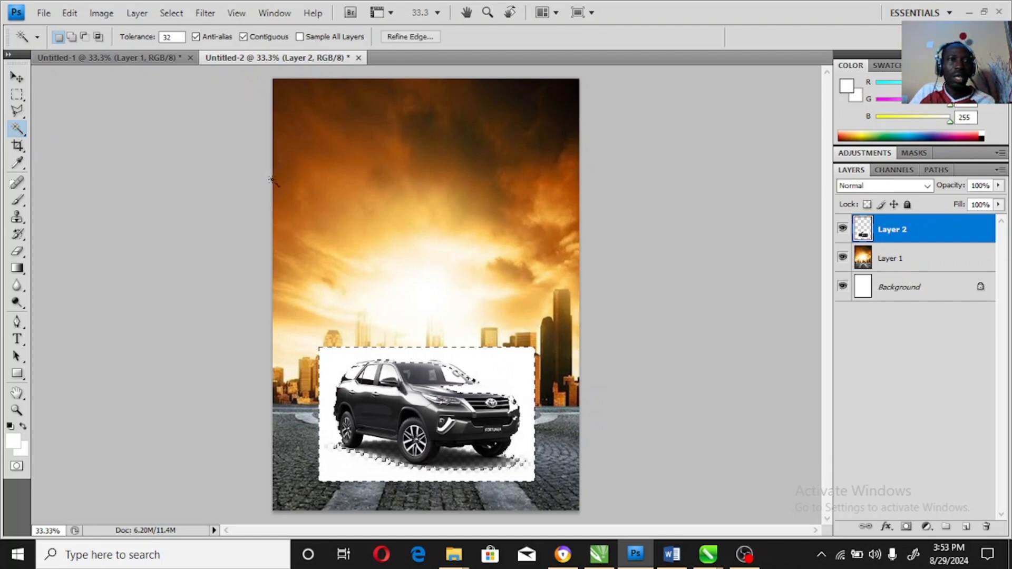
pyautogui.click(184, 15)
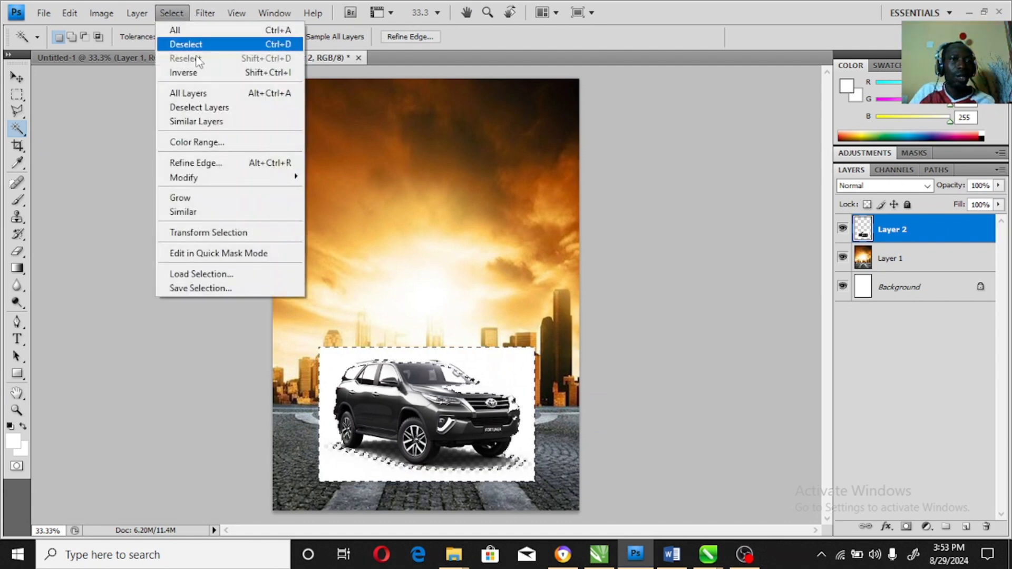
pyautogui.moveTo(207, 181)
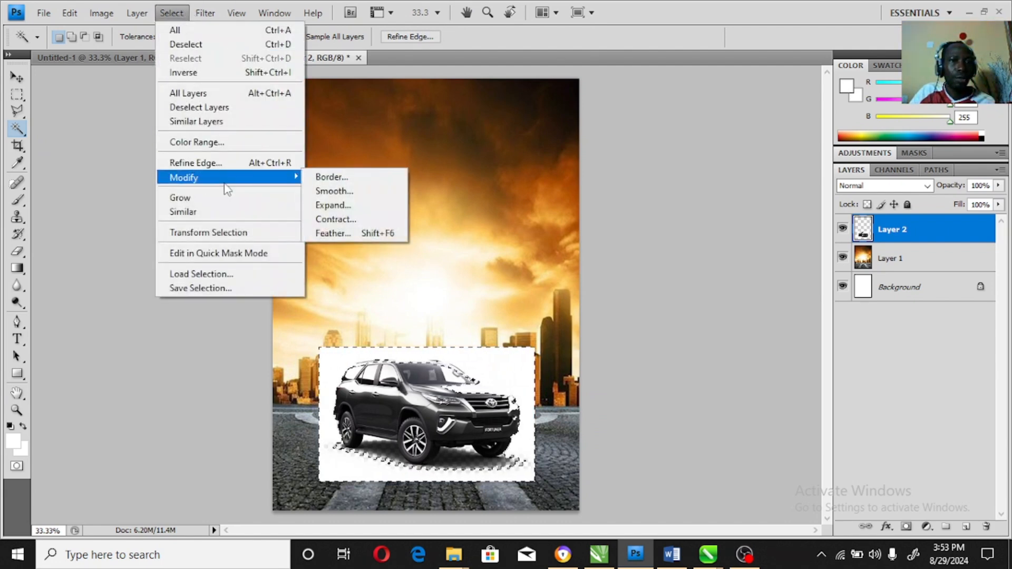
pyautogui.click(348, 233)
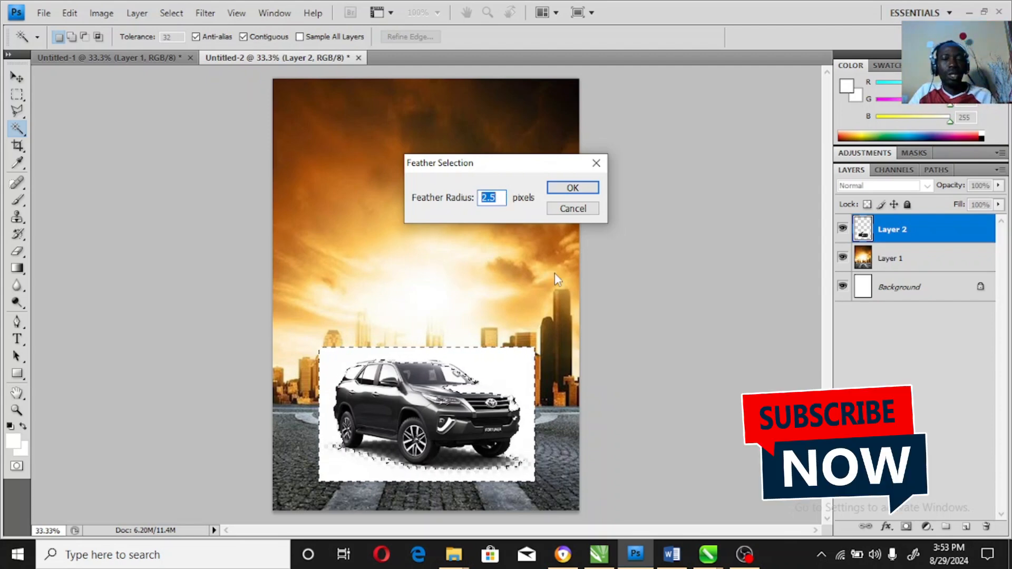
pyautogui.write('3')
pyautogui.click(574, 190)
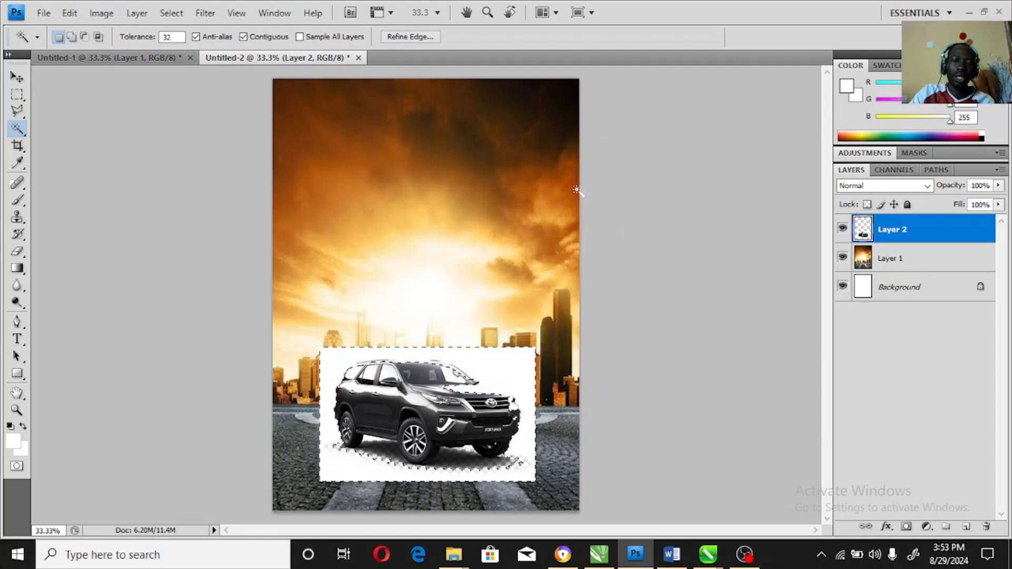
# - Delete the selected white background from the car layer and clear the selection
pyautogui.press('Delete')
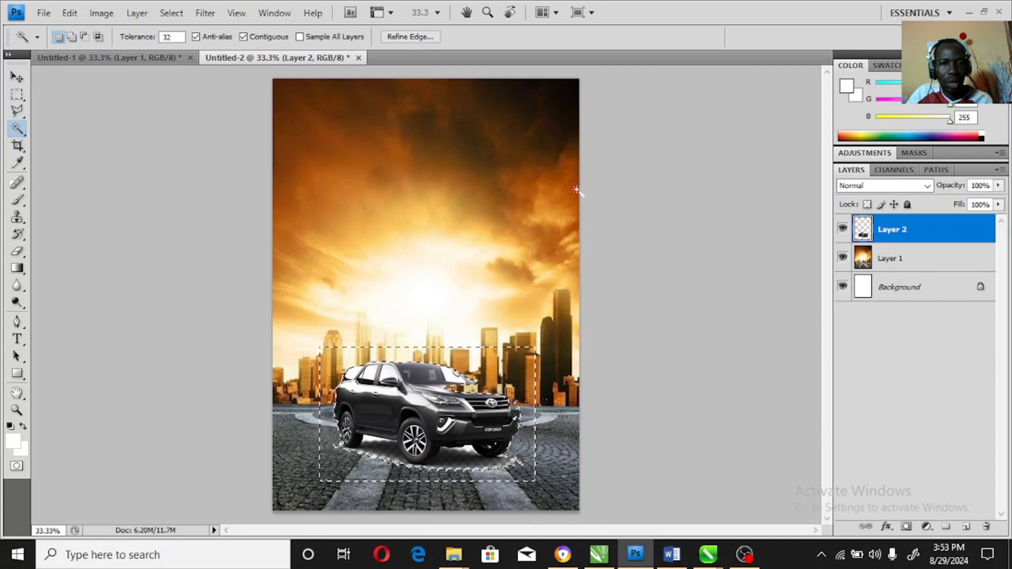
pyautogui.click(17, 78)
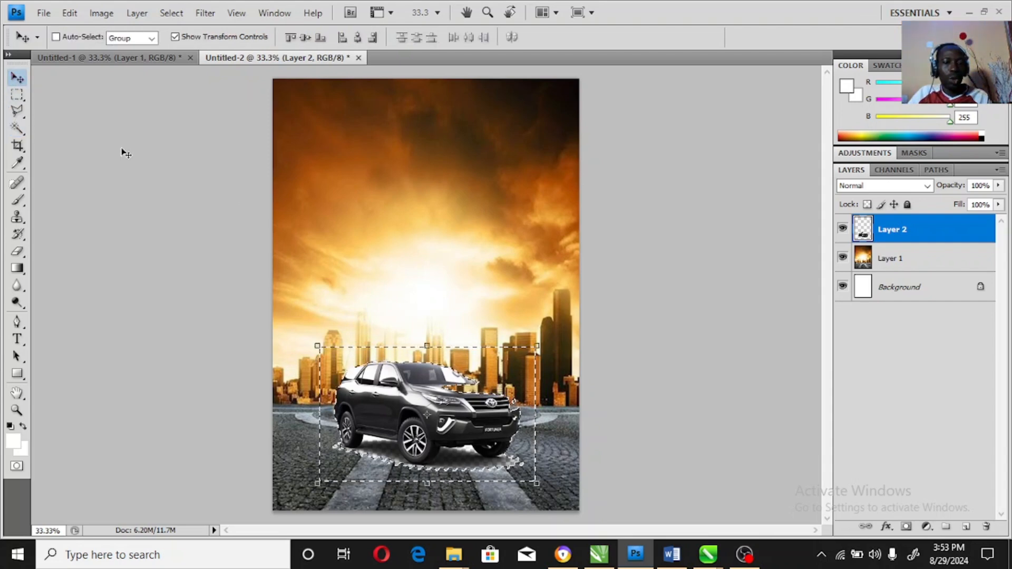
pyautogui.hotkey('ctrl', 'd')
pyautogui.click(18, 94)
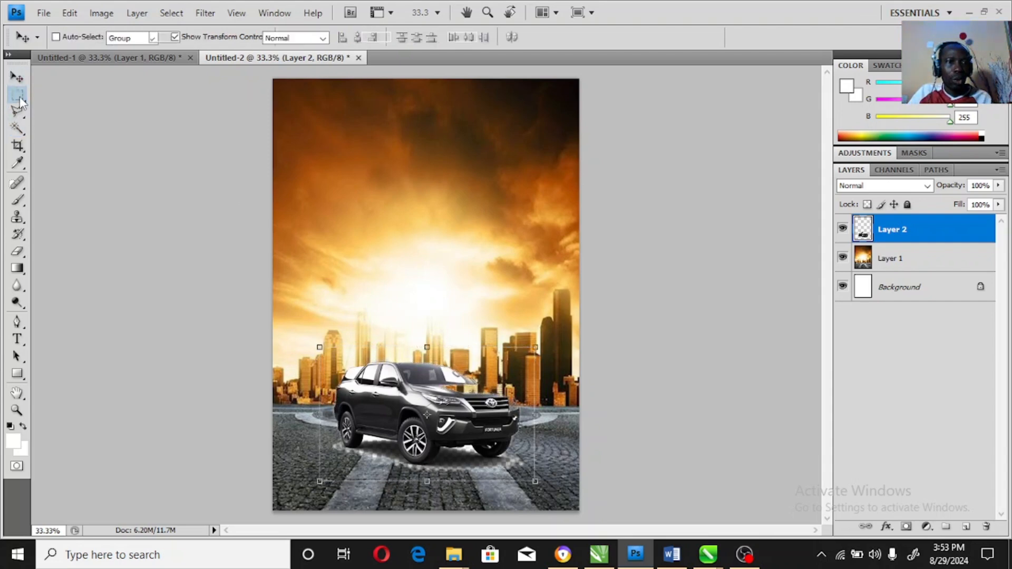
pyautogui.click(23, 78)
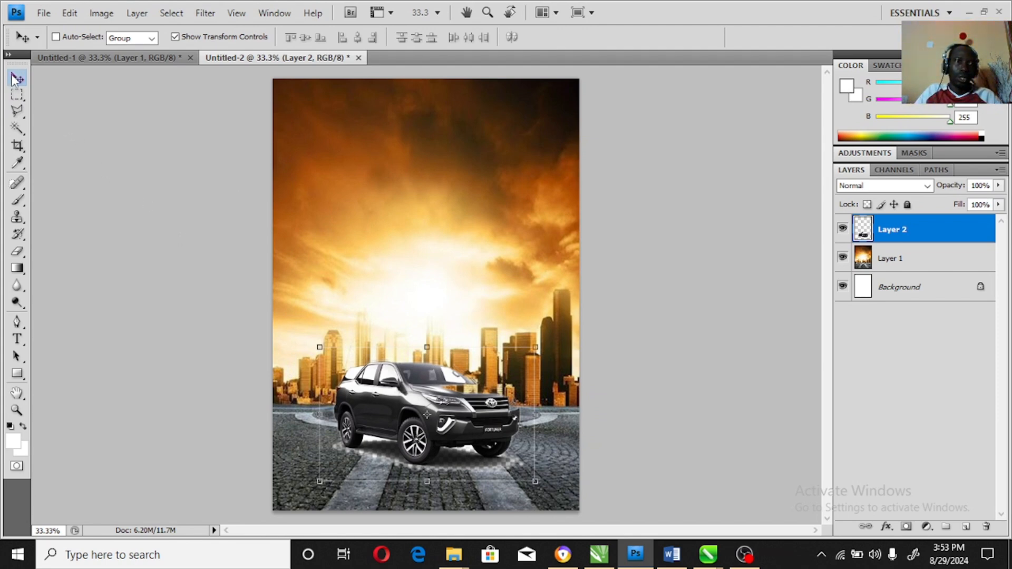
pyautogui.click(18, 96)
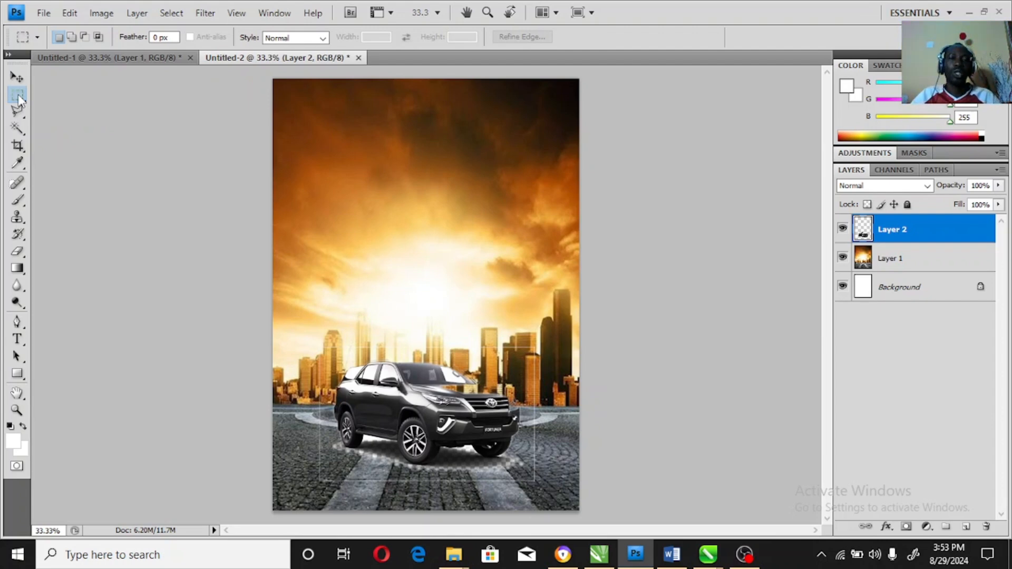
pyautogui.click(17, 77)
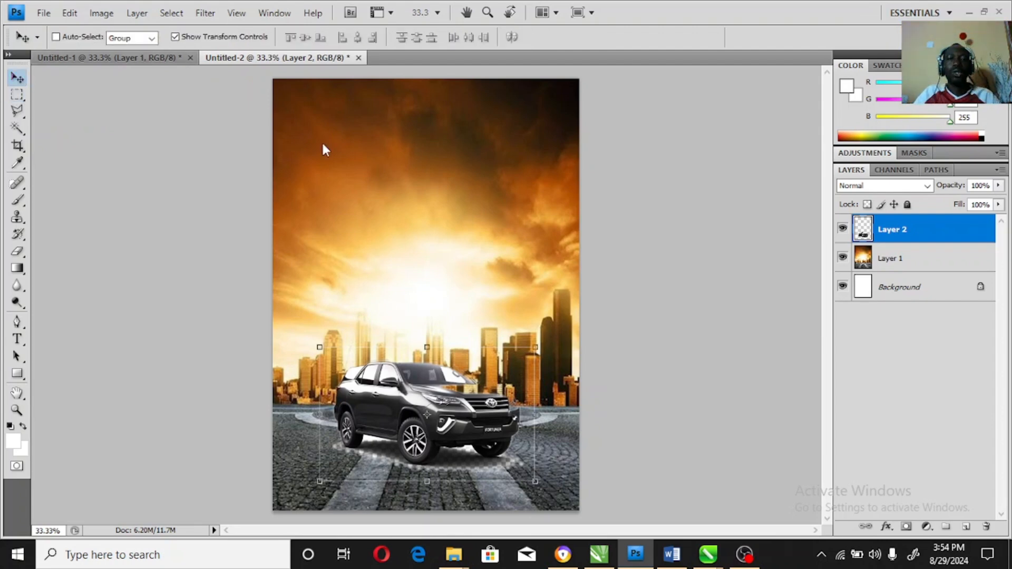
pyautogui.click(17, 95)
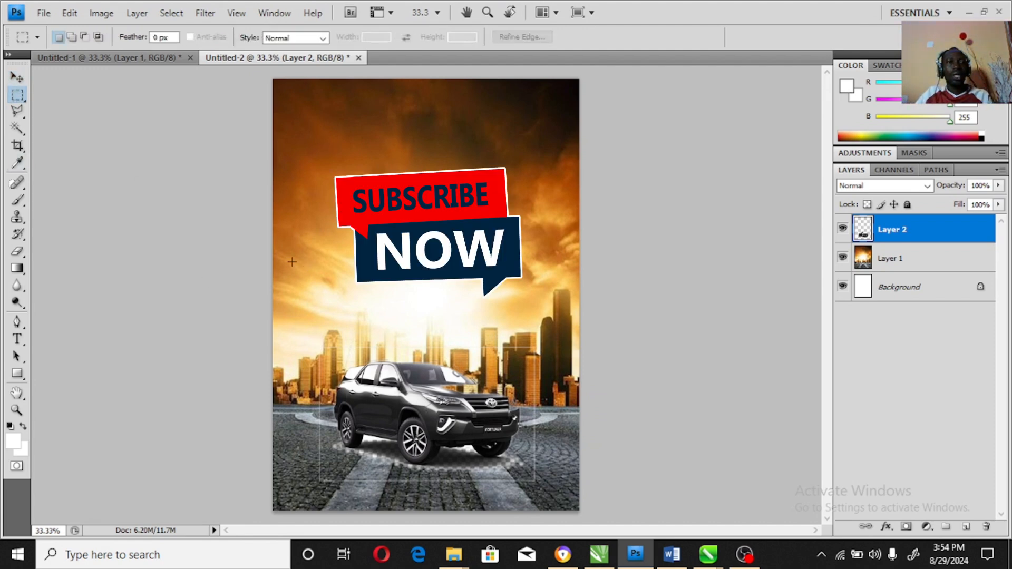
pyautogui.click(17, 112)
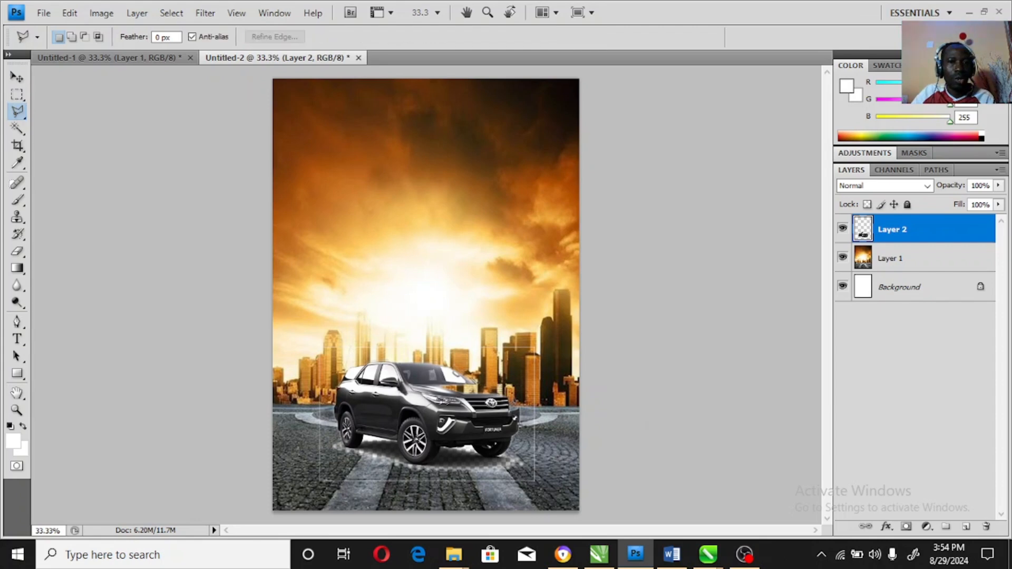
pyautogui.click(17, 77)
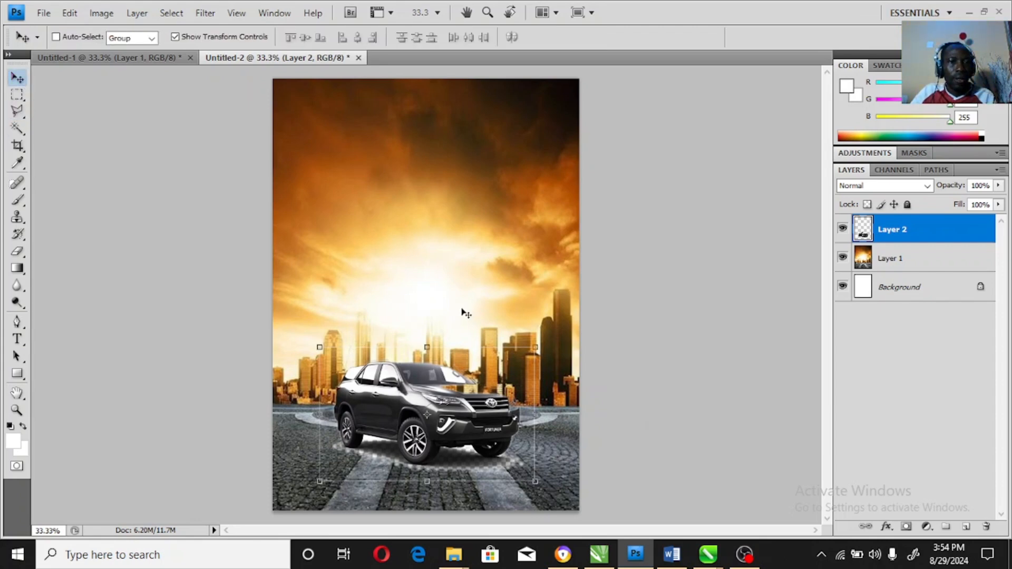
# - Activate the Polygonal Lasso tool for work on the car layer
pyautogui.click(18, 112)
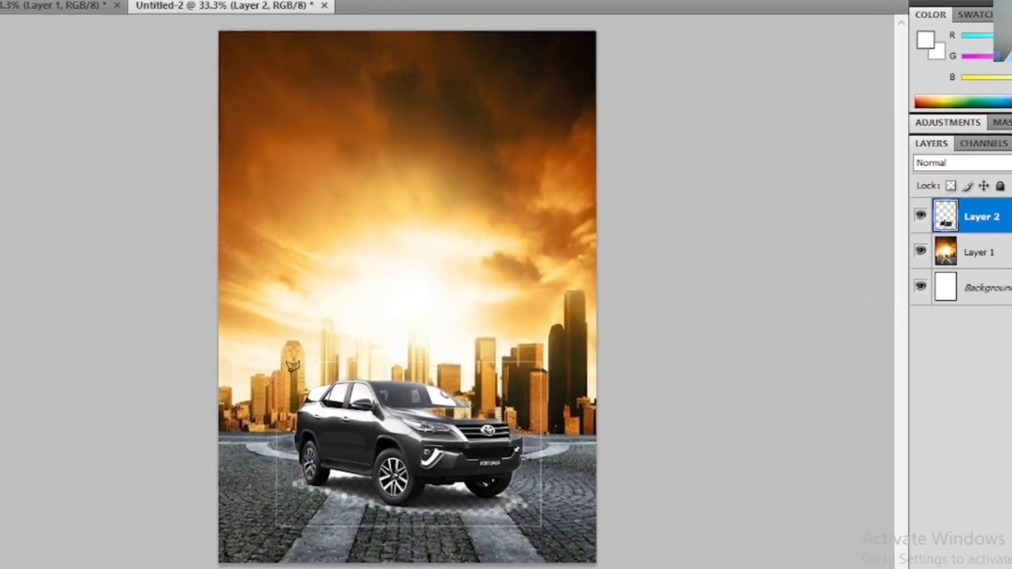